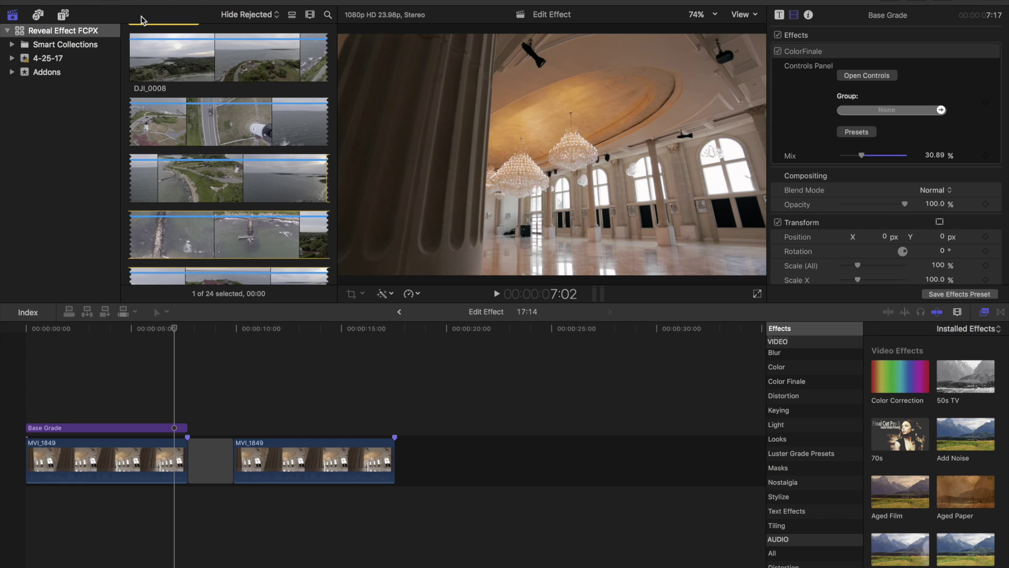
Scrub through the graded clip and the second MVI_1849 copy to preview them
left_click(177, 328)
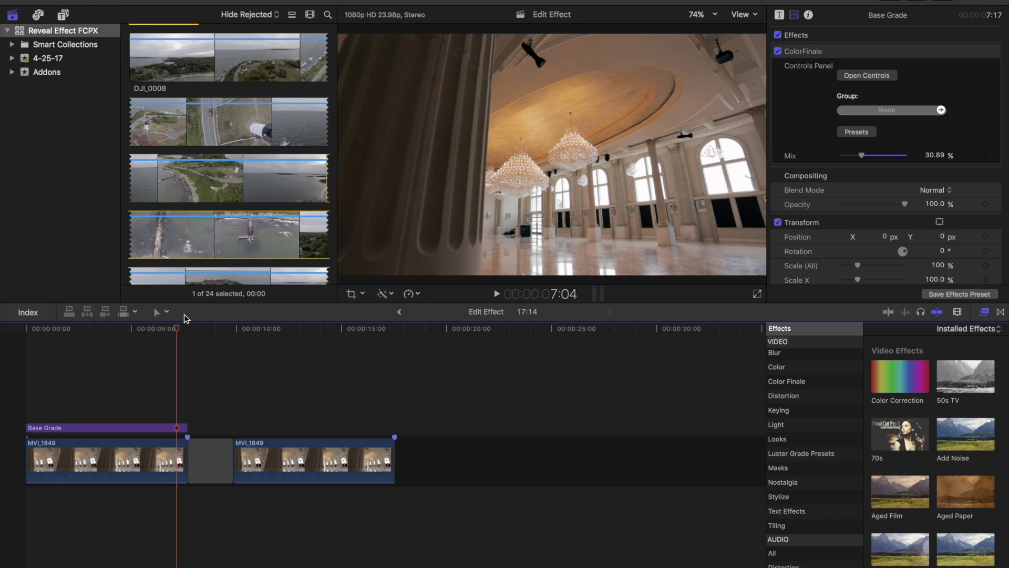
mouse_move(176, 330)
left_mouse_down()
mouse_move(128, 331)
mouse_move(166, 330)
left_mouse_up()
left_click(288, 368)
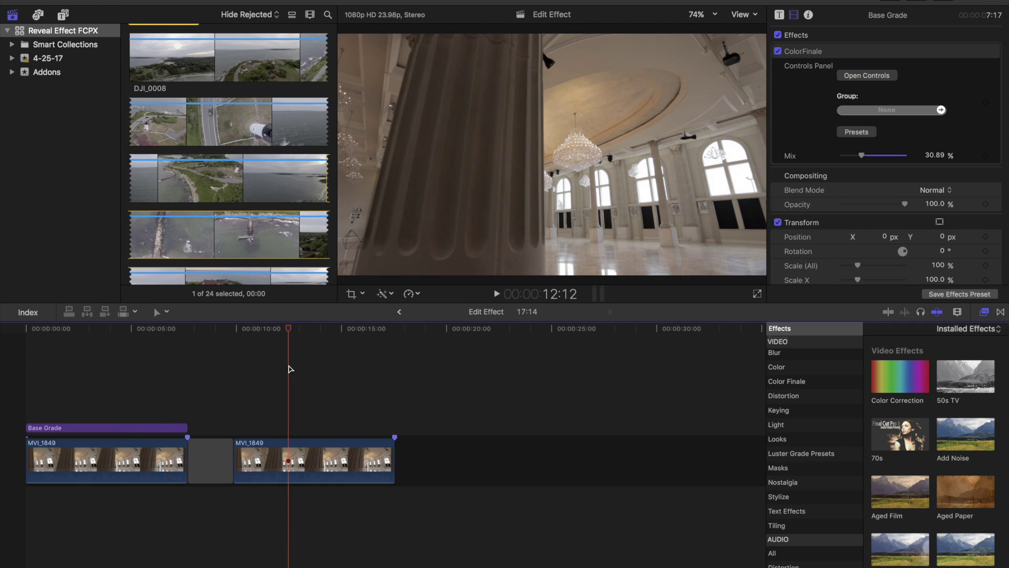
left_click_drag(288, 332, 344, 330)
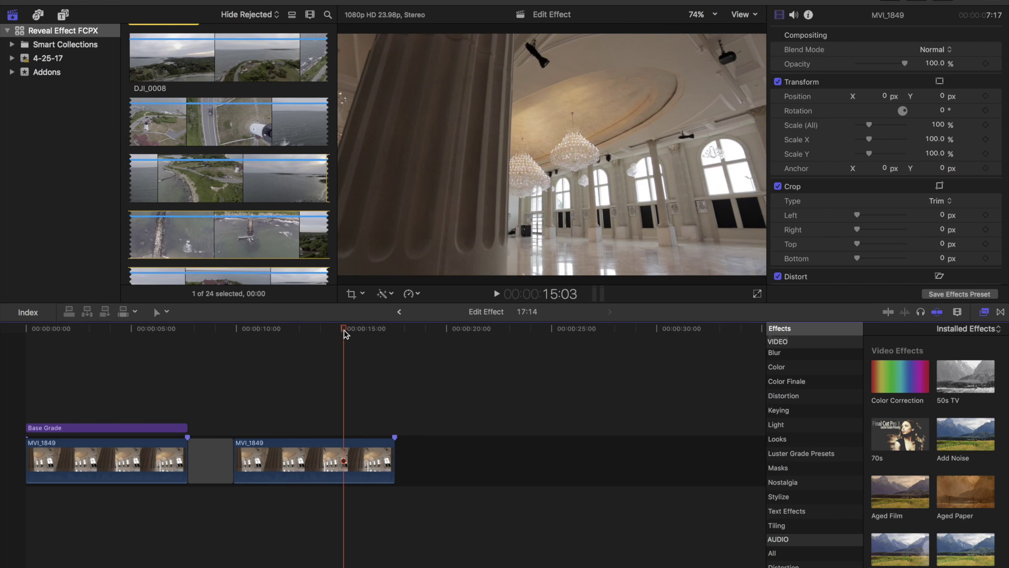
left_click(286, 371)
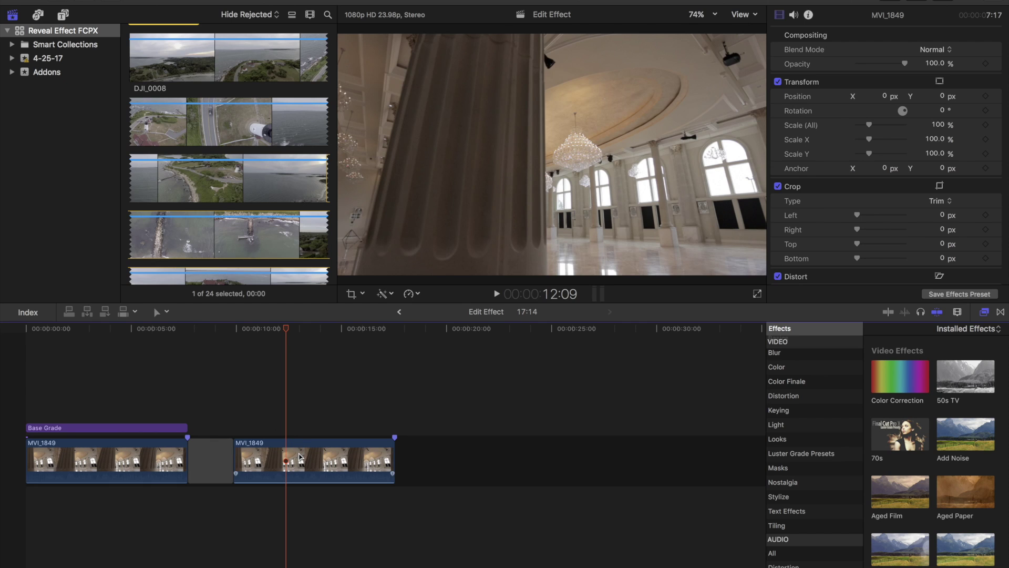
Stack the second MVI_1849 copy above the graded clip and delete the leftover gap
left_click_drag(300, 457, 84, 347)
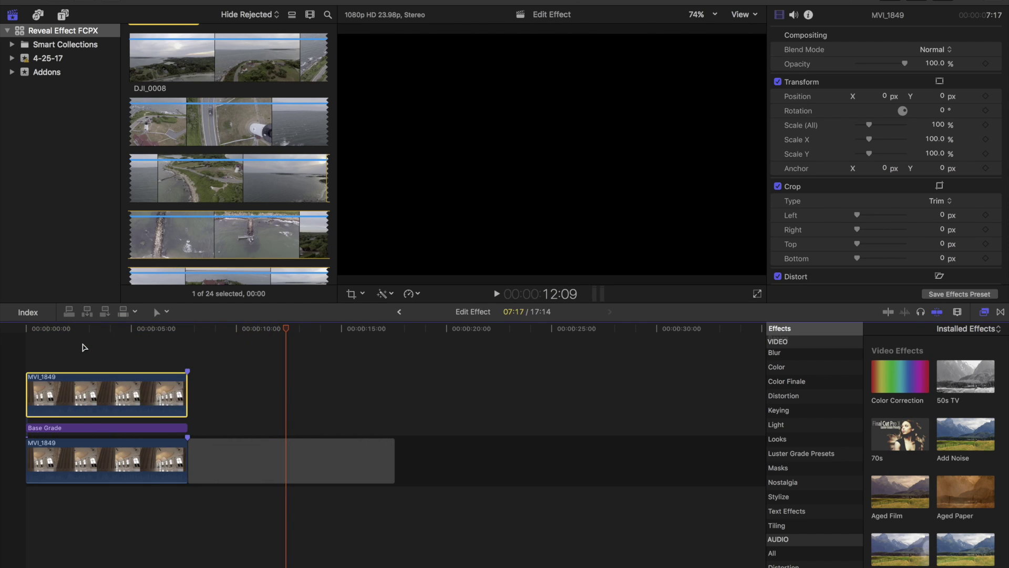
left_click(234, 450)
key("Delete")
Select the upper MVI_1849 copy, the graded clip and the Base Grade layer together
left_click(26, 355)
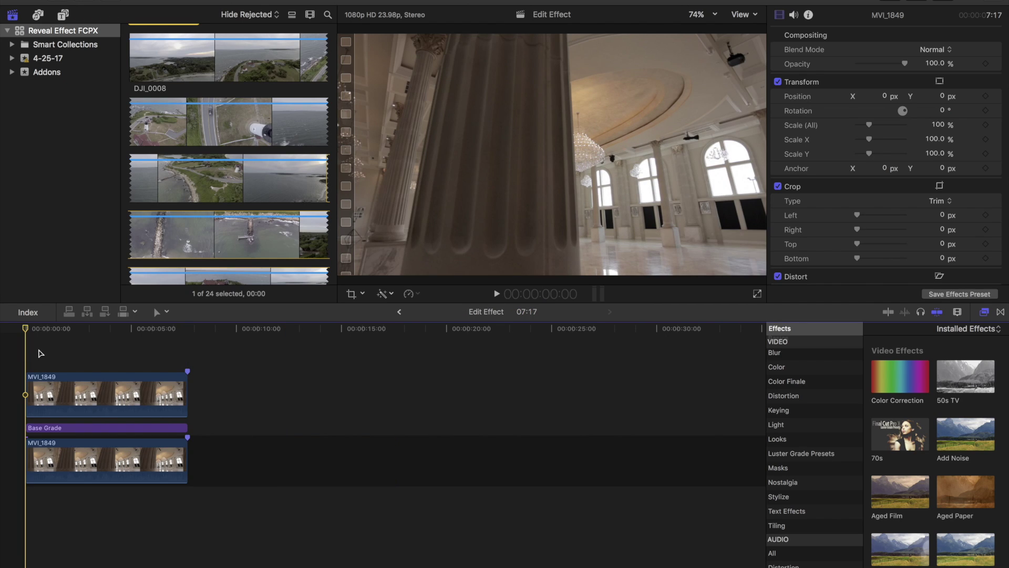
left_click(91, 390)
left_click_drag(90, 390, 97, 463)
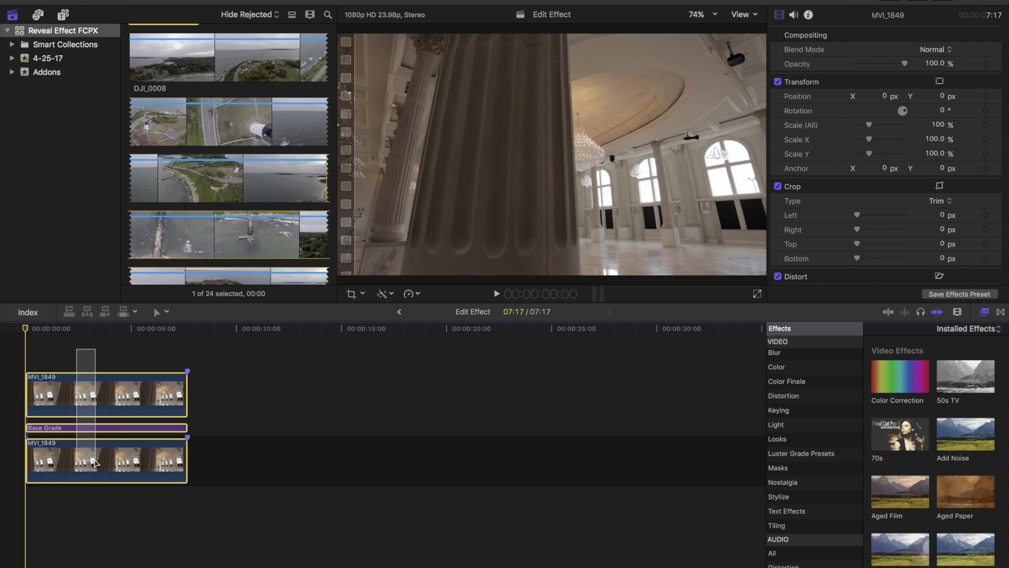
right_click(85, 406)
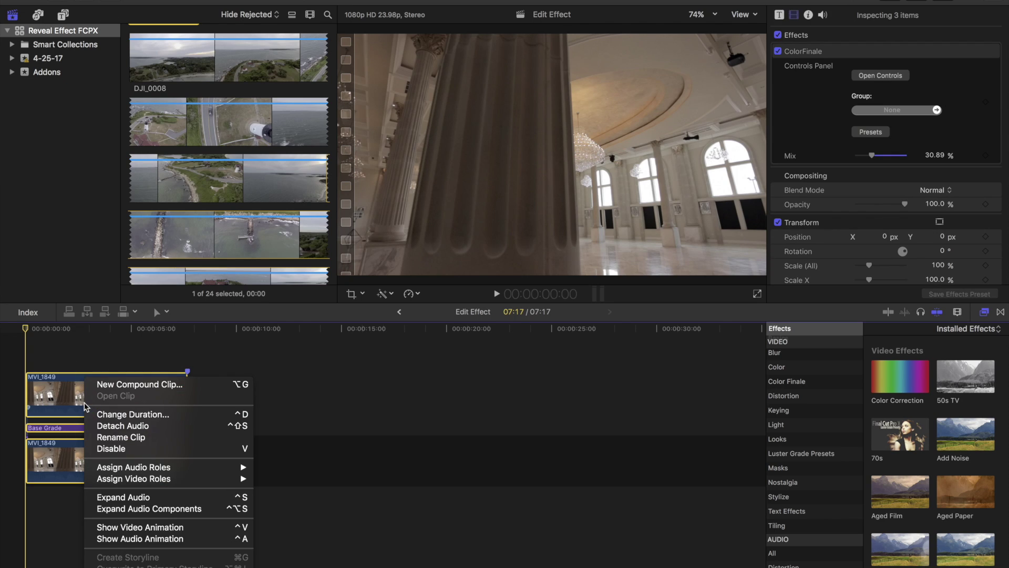
Turn the three selected layers into a compound clip named 'reveal'
left_click(120, 386)
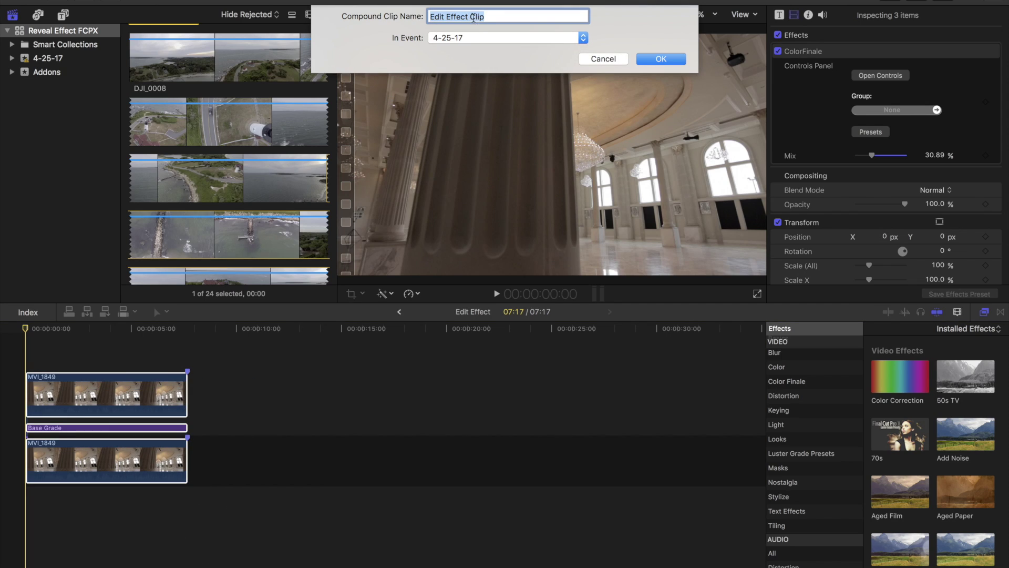
key("BackSpace")
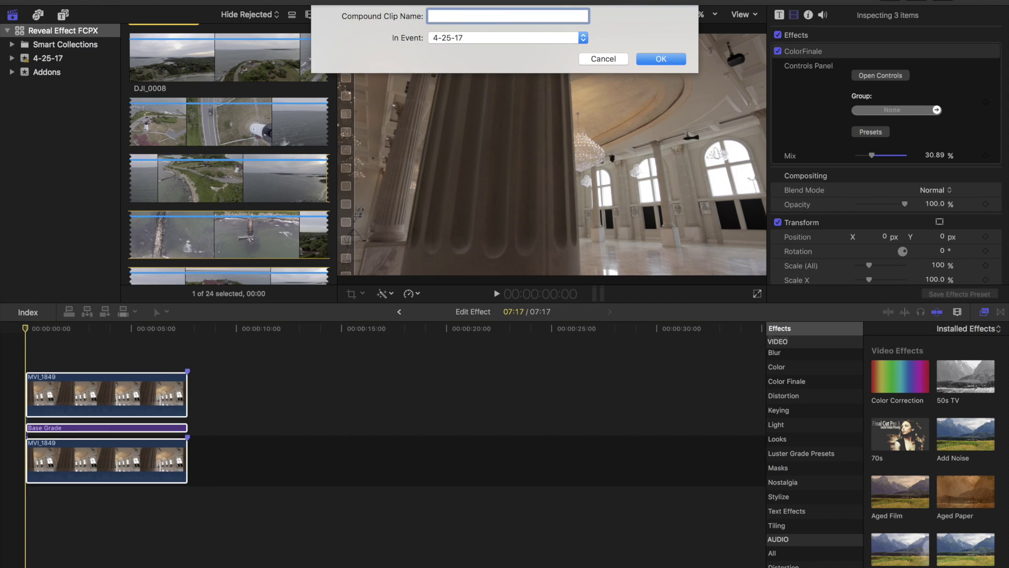
type("reveal")
left_click(661, 59)
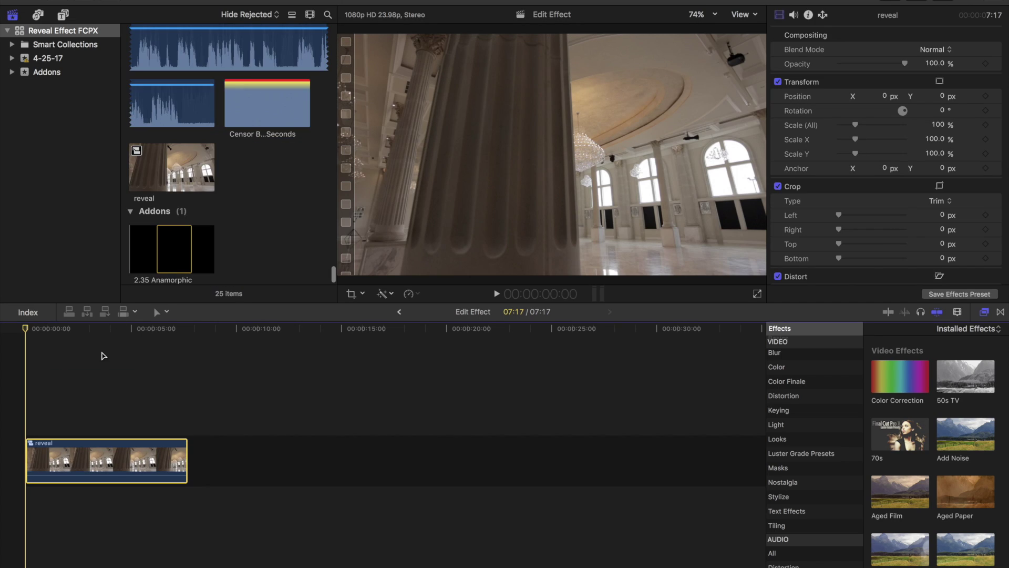
Look inside the reveal compound clip, then return to the Edit Effect project
right_click(71, 452)
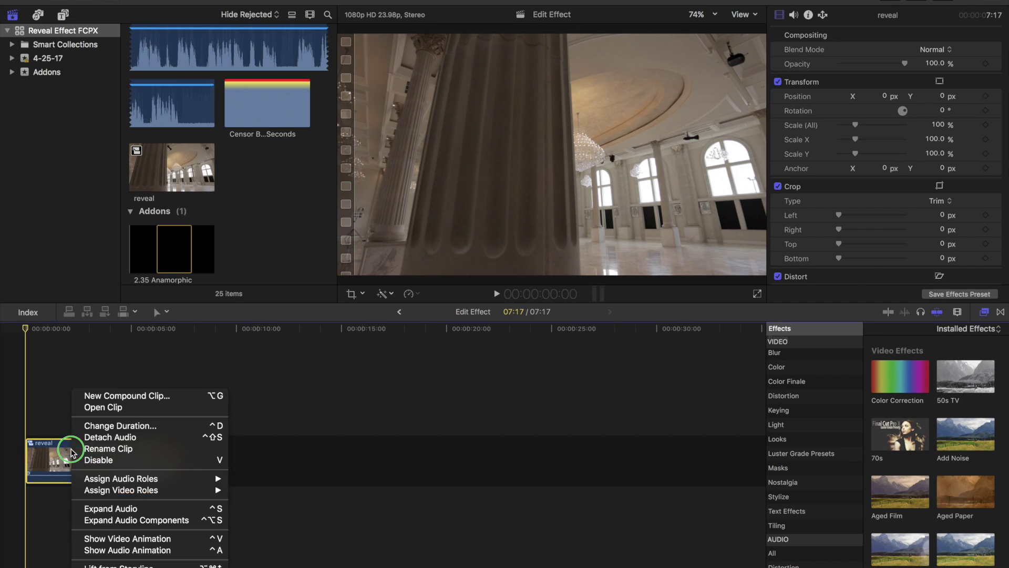
left_click(98, 409)
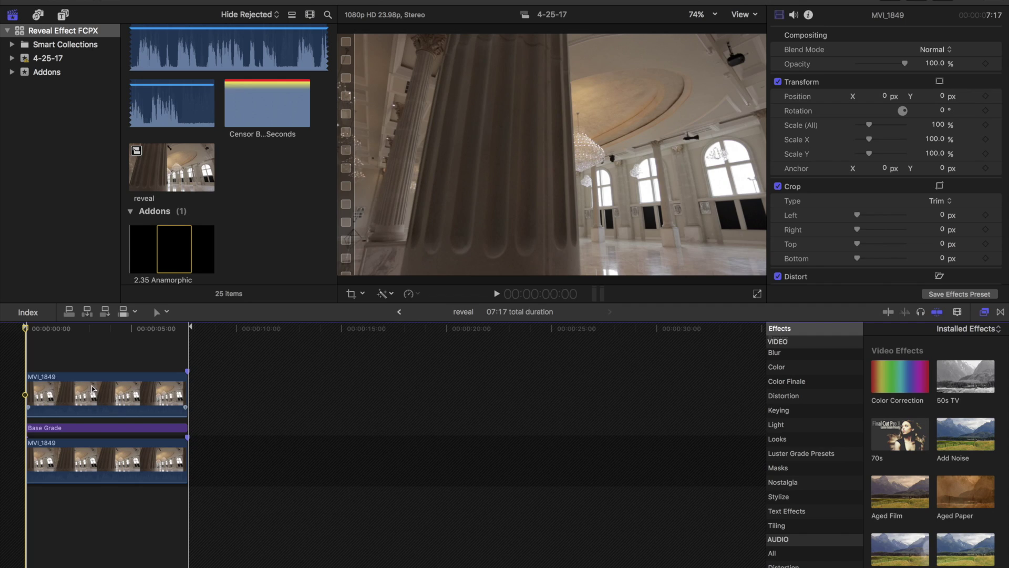
left_click(400, 312)
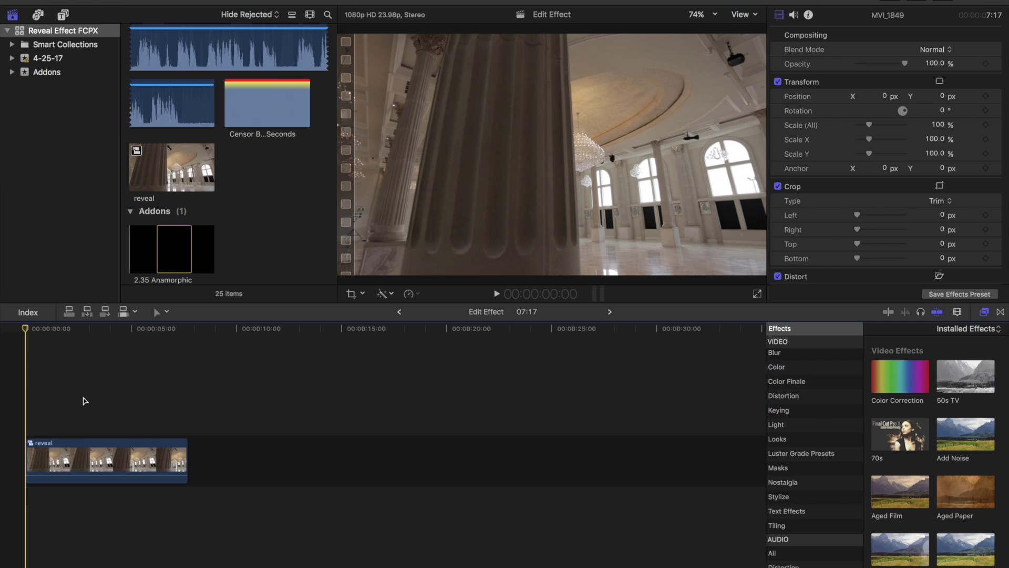
Add a Cross Dissolve to the start of reveal and play back the fade-in
left_click(30, 446)
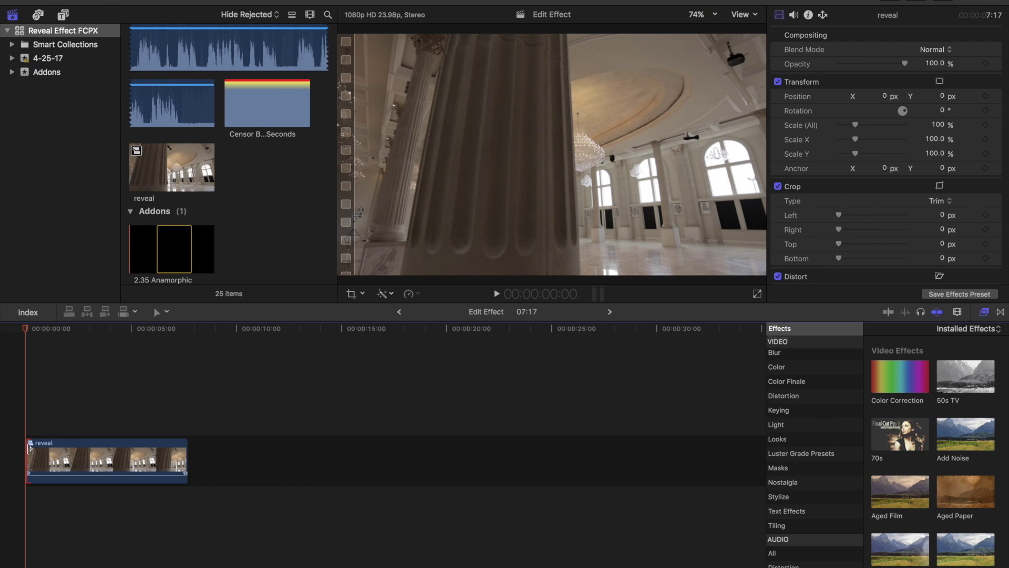
key("super+t")
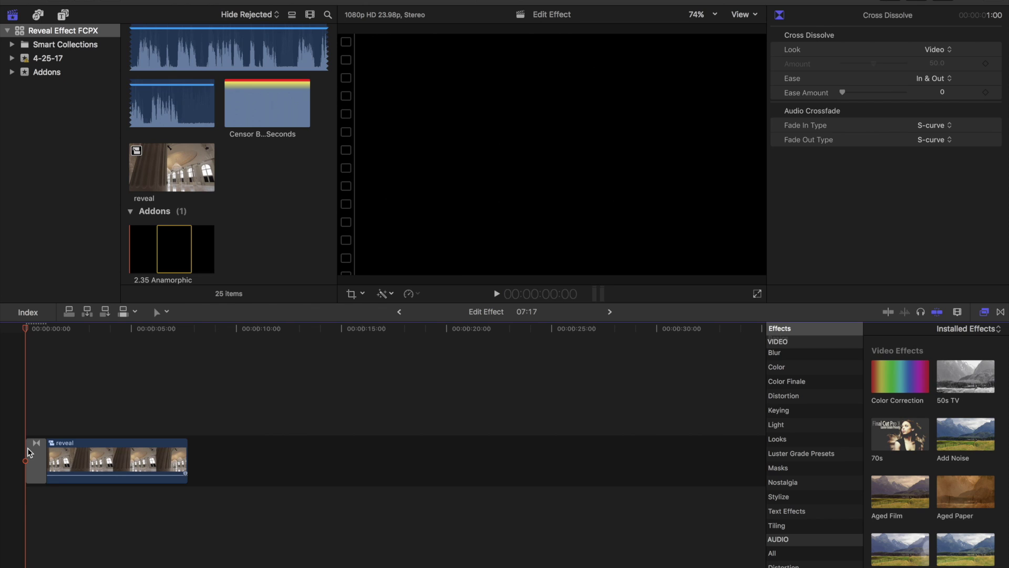
key("space")
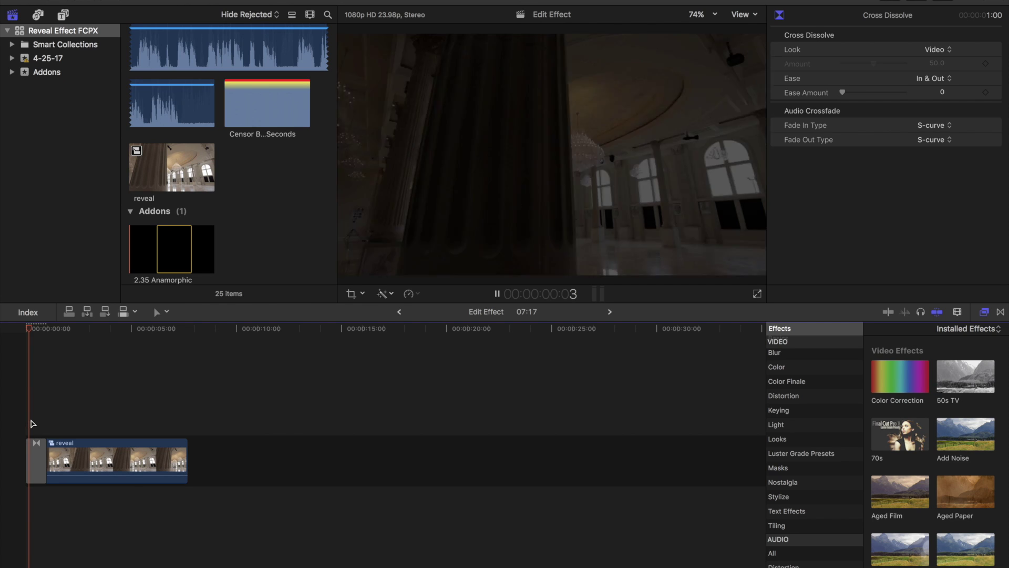
key("space")
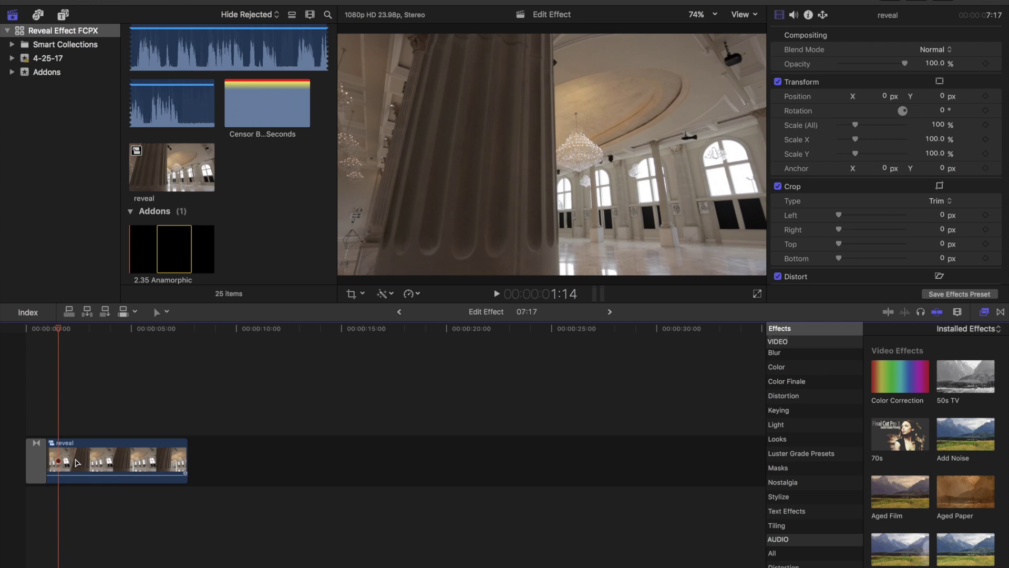
right_click(76, 461)
Inside reveal, set a Crop Right keyframe of 0 on the upper MVI_1849 at the start
left_click(115, 410)
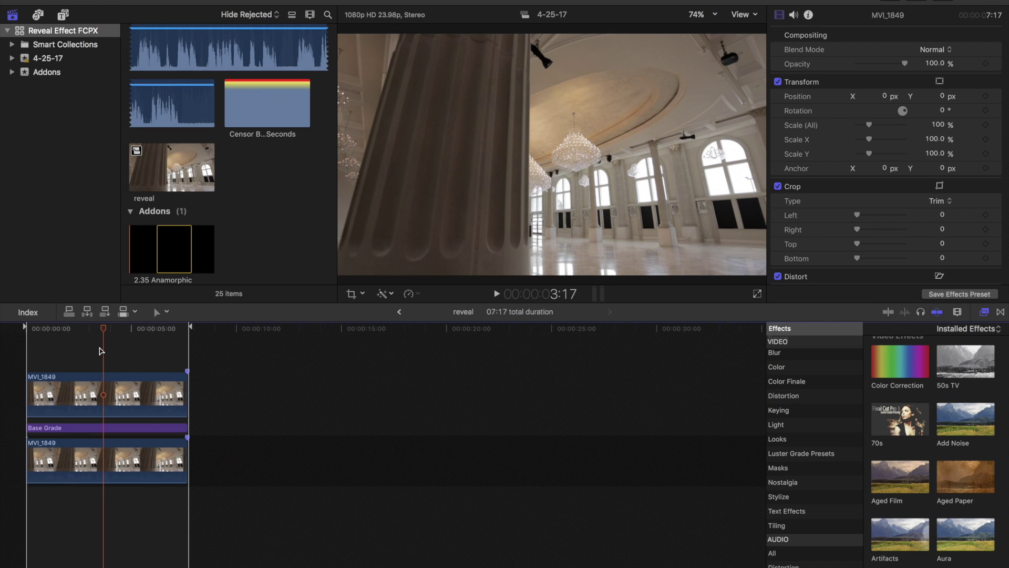
left_click(28, 345)
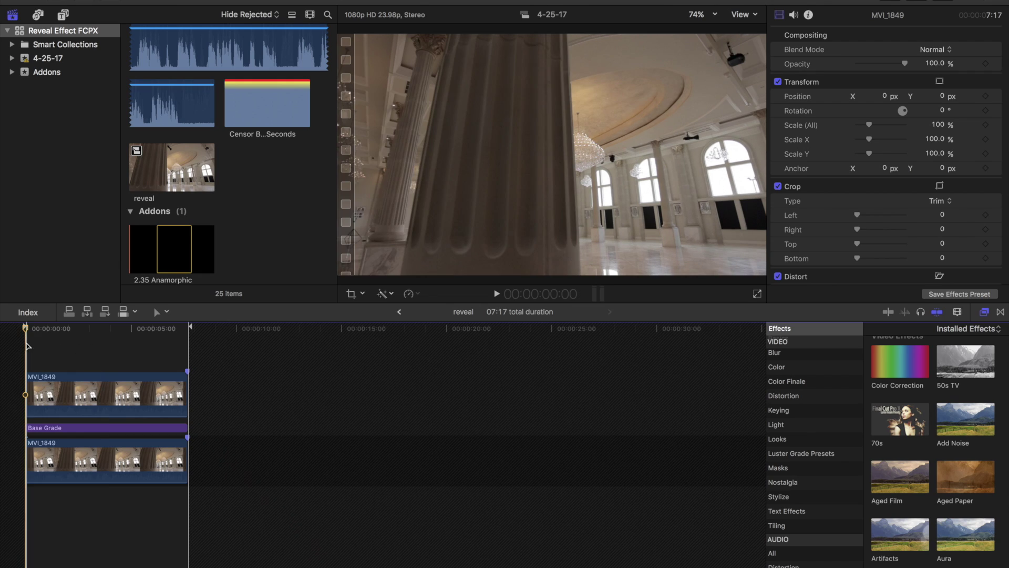
left_click(66, 389)
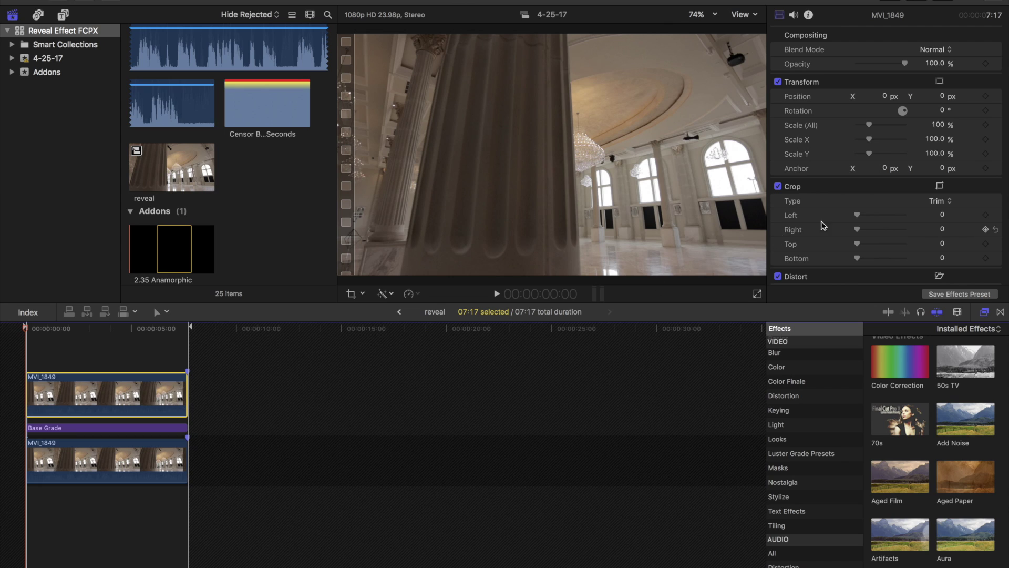
scroll(853, 225, "down", 2)
scroll(853, 222, "down", 1)
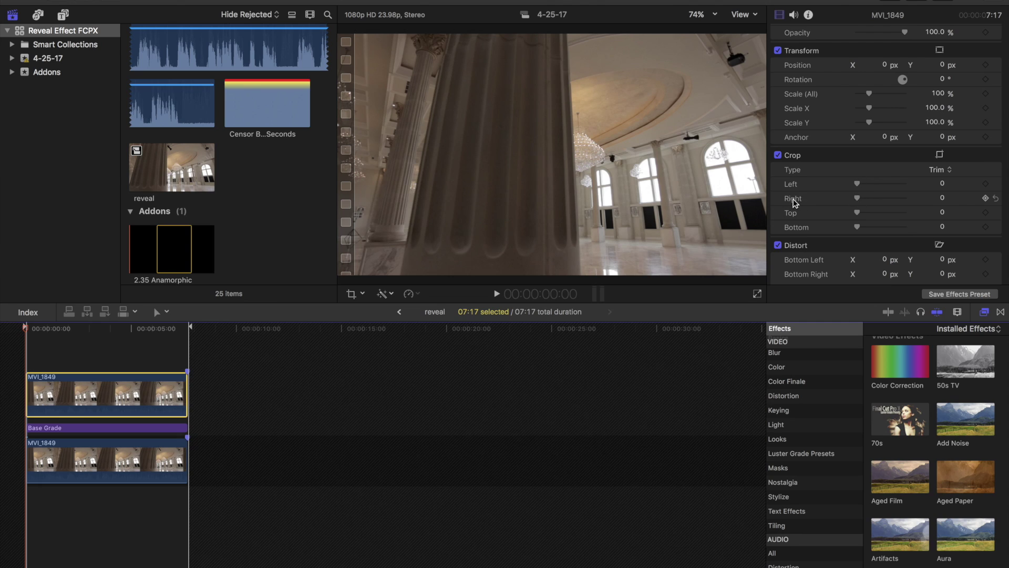
left_click(985, 198)
At about 5:13, crop the upper clip's right side to 1984
left_click_drag(26, 330, 145, 343)
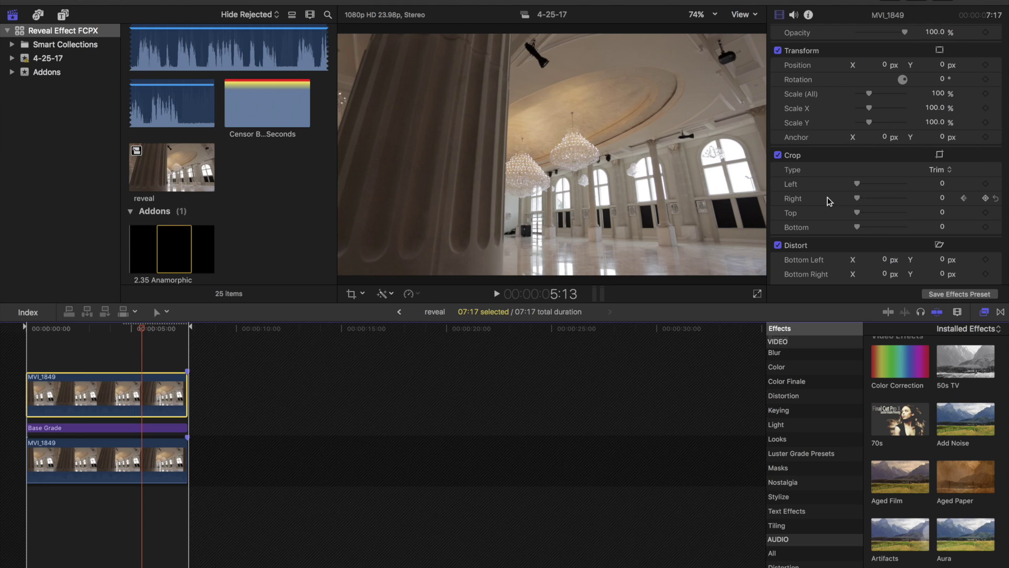
left_click(857, 199)
left_click_drag(857, 199, 902, 199)
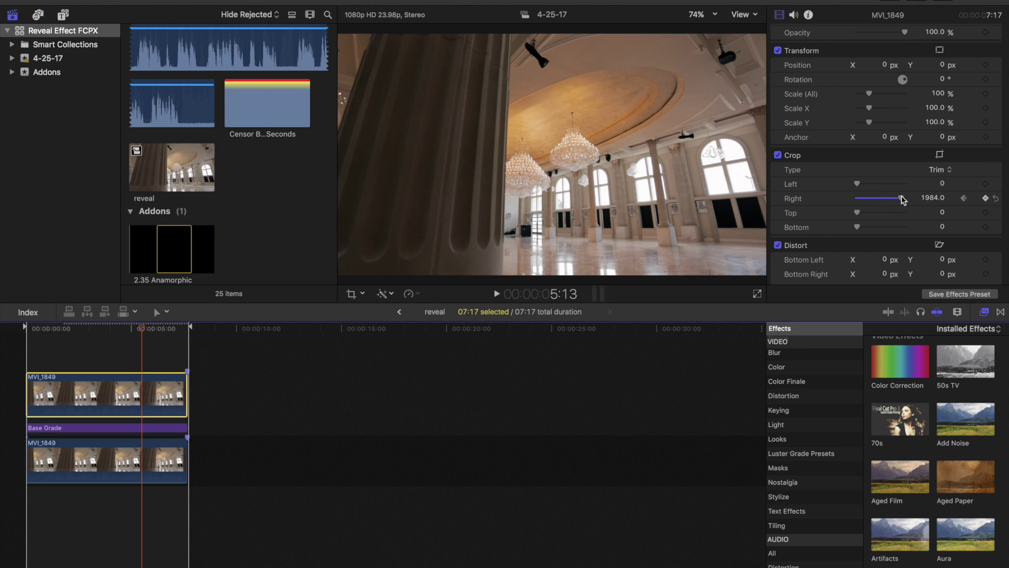
left_click(142, 329)
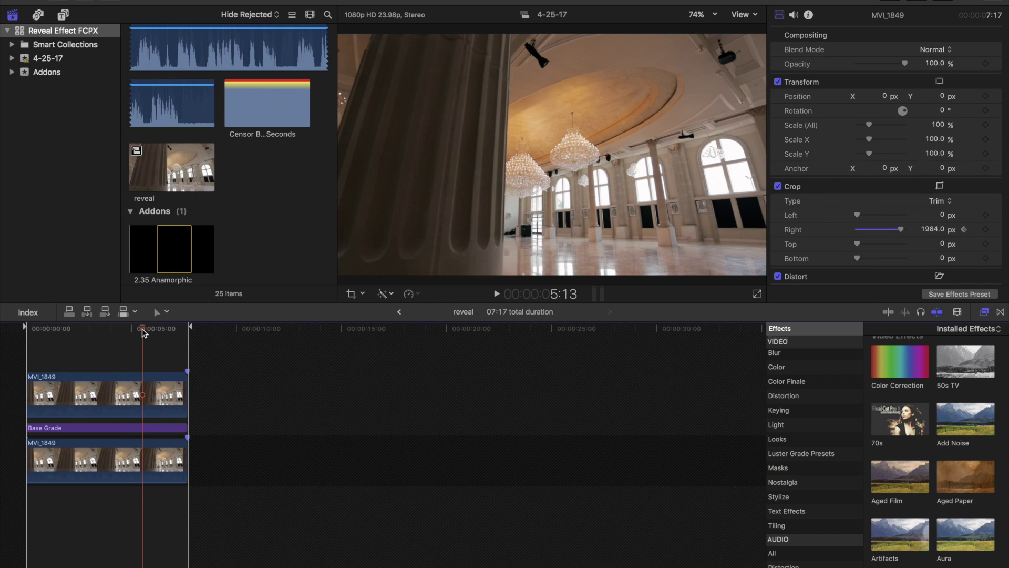
left_click_drag(141, 329, 23, 321)
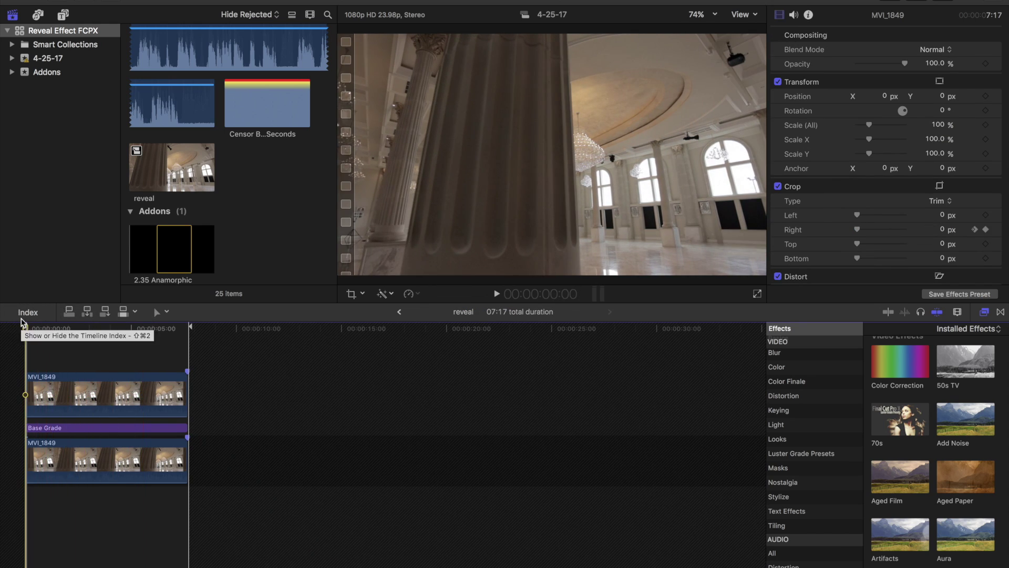
key("space")
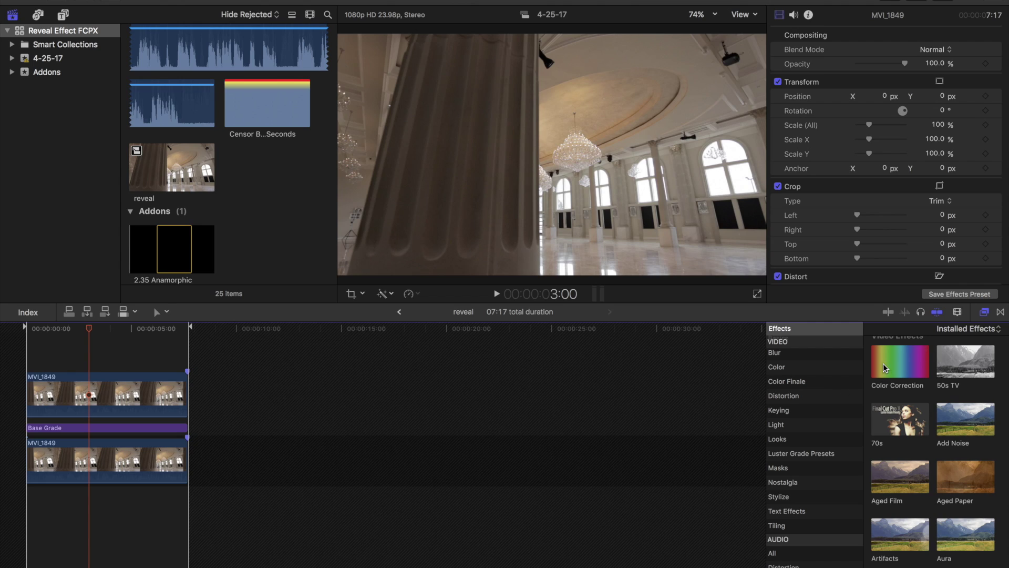
left_click(778, 469)
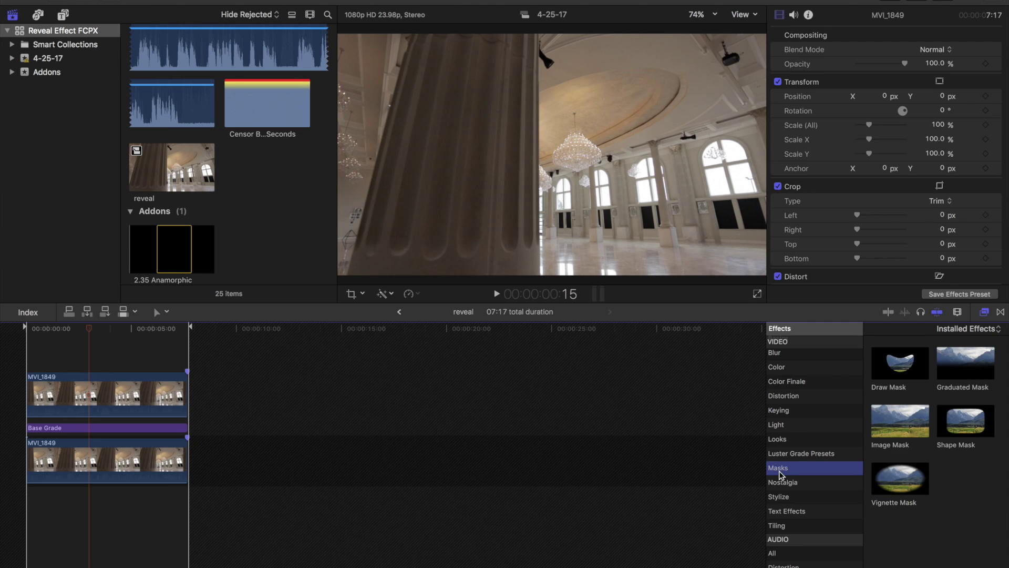
Apply Draw Mask to the upper MVI_1849 clip and set the viewer zoom to 25%
mouse_move(899, 365)
left_mouse_down()
mouse_move(90, 351)
mouse_move(261, 360)
mouse_move(121, 353)
mouse_move(95, 389)
left_mouse_up()
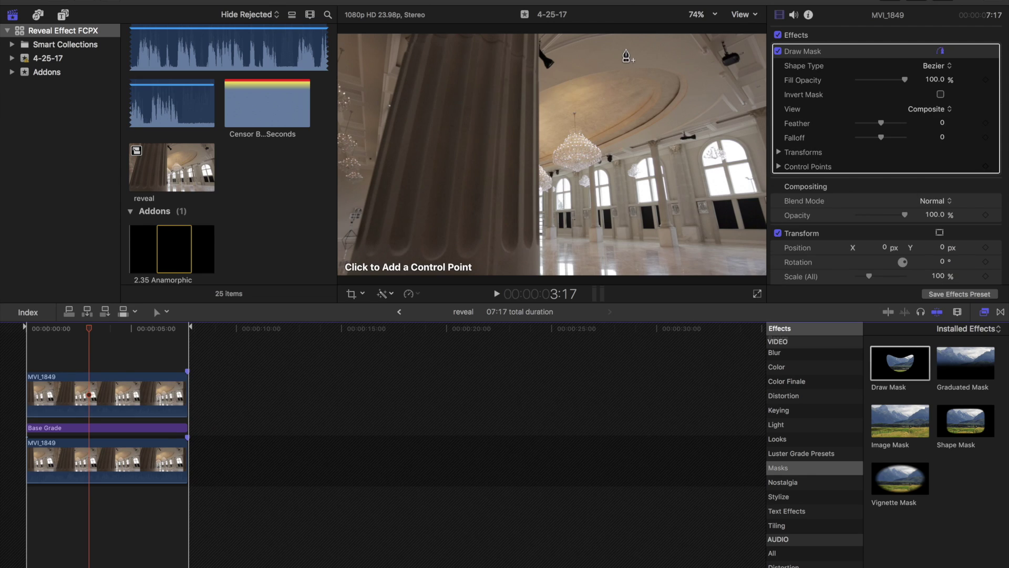
left_click(716, 18)
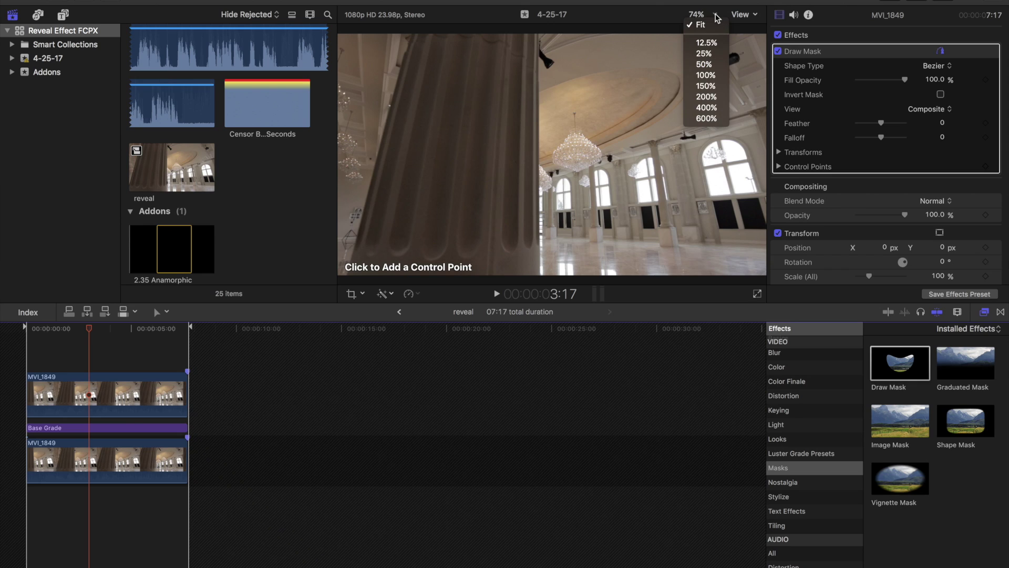
left_click(712, 57)
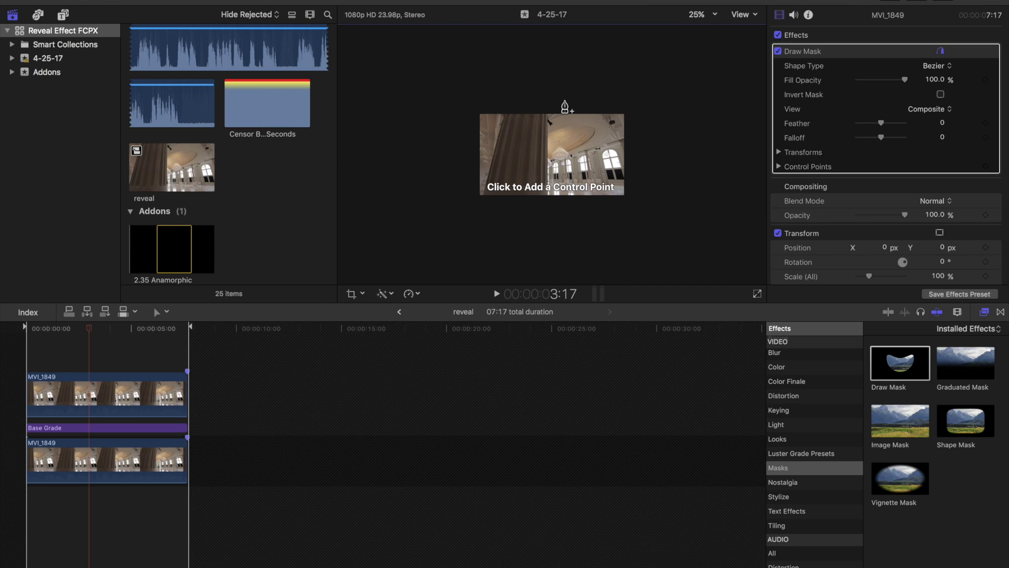
Draw a closed four-point mask around the frame's left half, extending beyond its edges
left_click(564, 101)
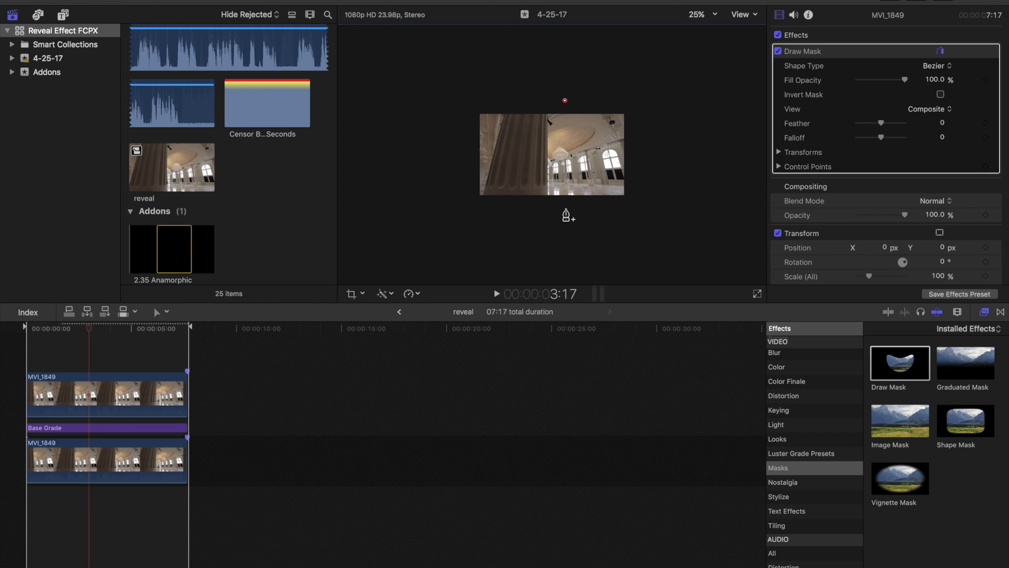
left_click(565, 209)
left_click(440, 209)
left_click(440, 94)
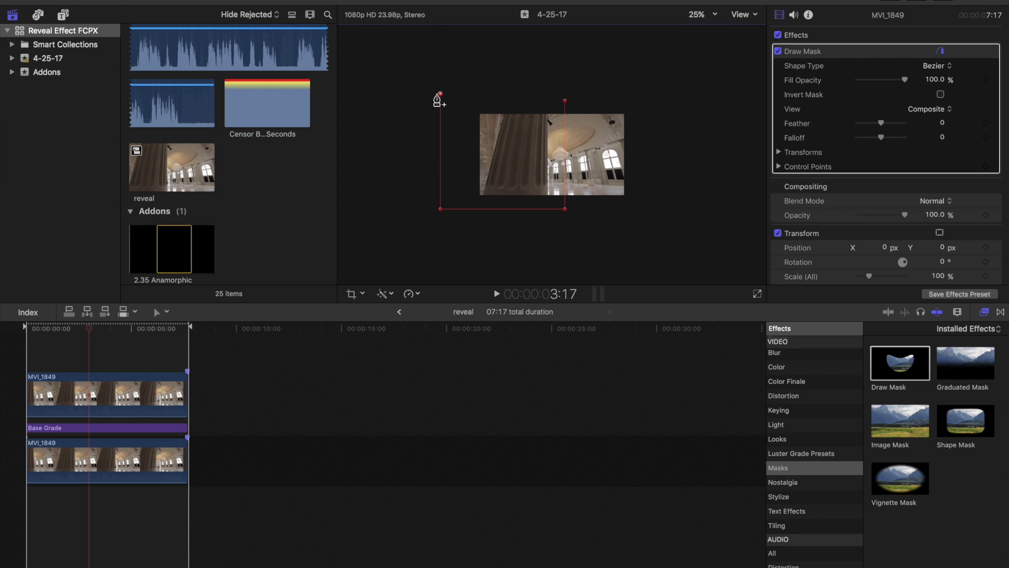
left_click(565, 100)
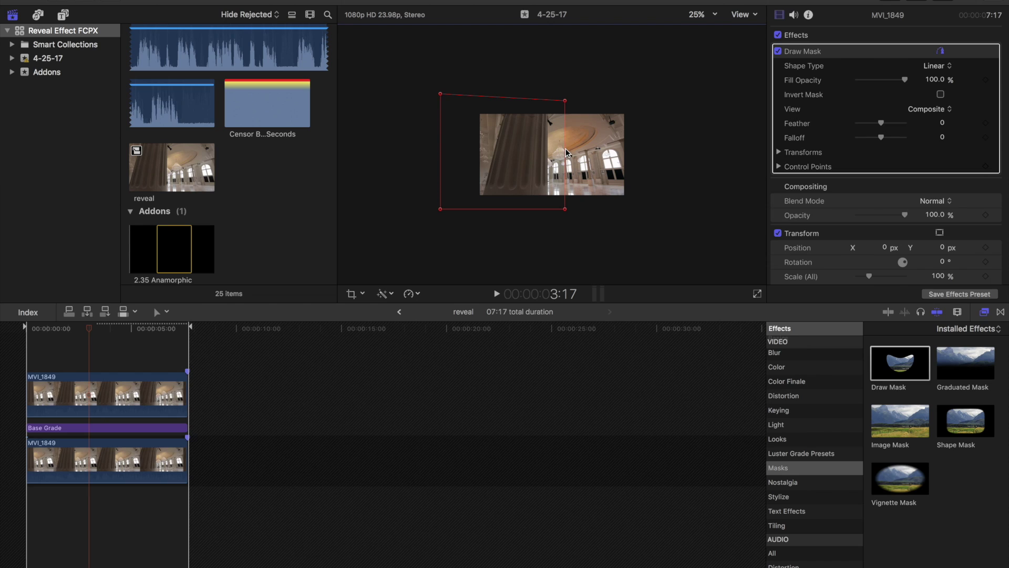
Pull the mask's right edge past the frame's right side and return to 00:00:00:00
left_click_drag(566, 149, 632, 150)
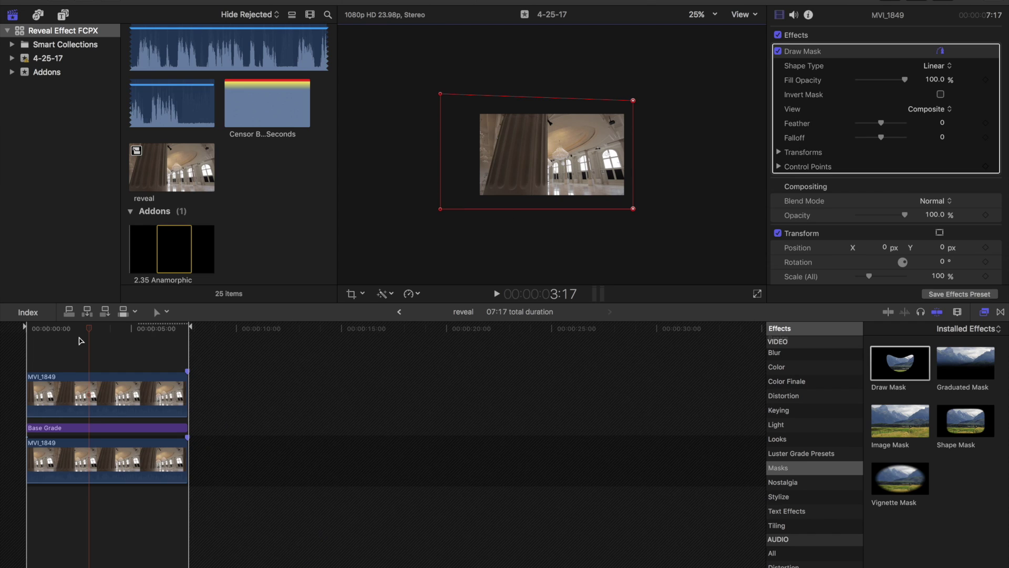
left_click_drag(89, 331, 16, 333)
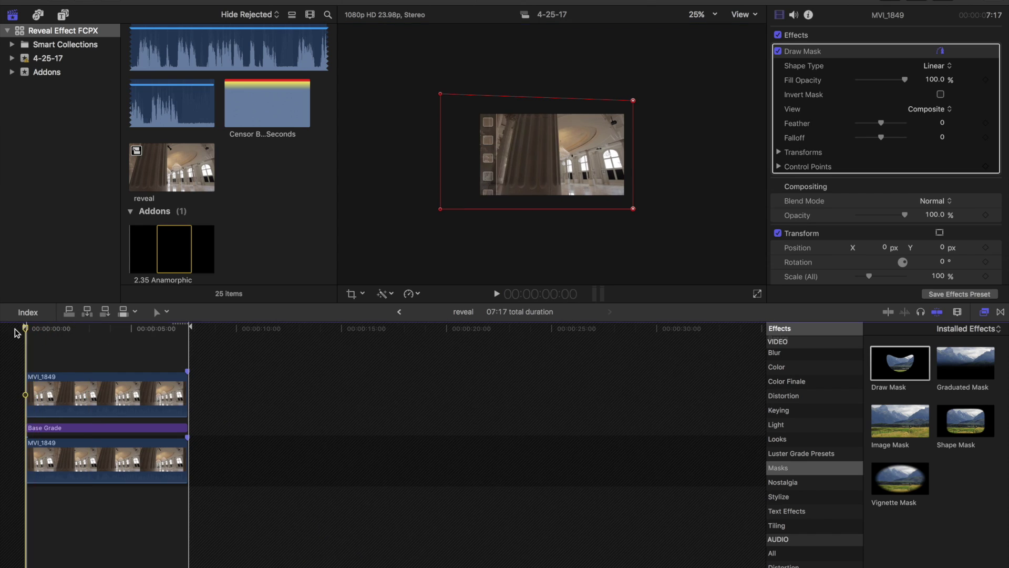
Keyframe the full-width mask at the start, then move its right edge off-frame left at 5:02
left_click(985, 167)
left_click_drag(25, 331, 133, 339)
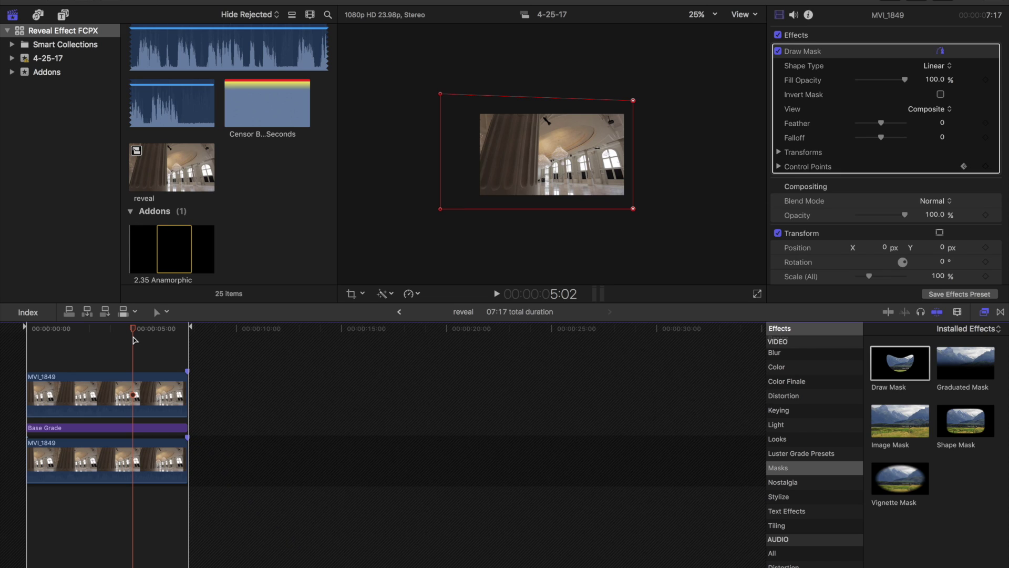
left_click(633, 149)
left_click(632, 150)
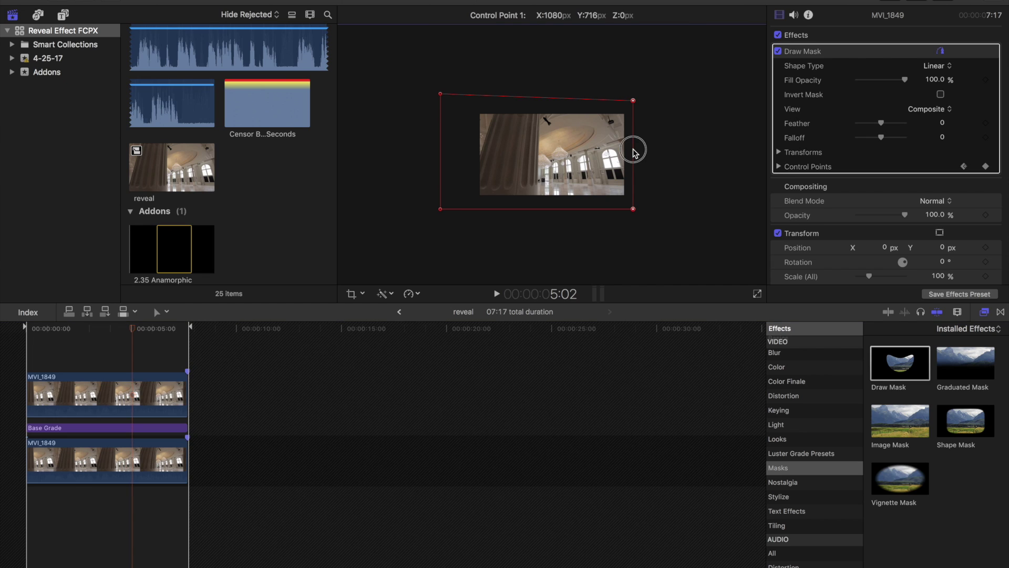
left_click_drag(633, 149, 474, 152)
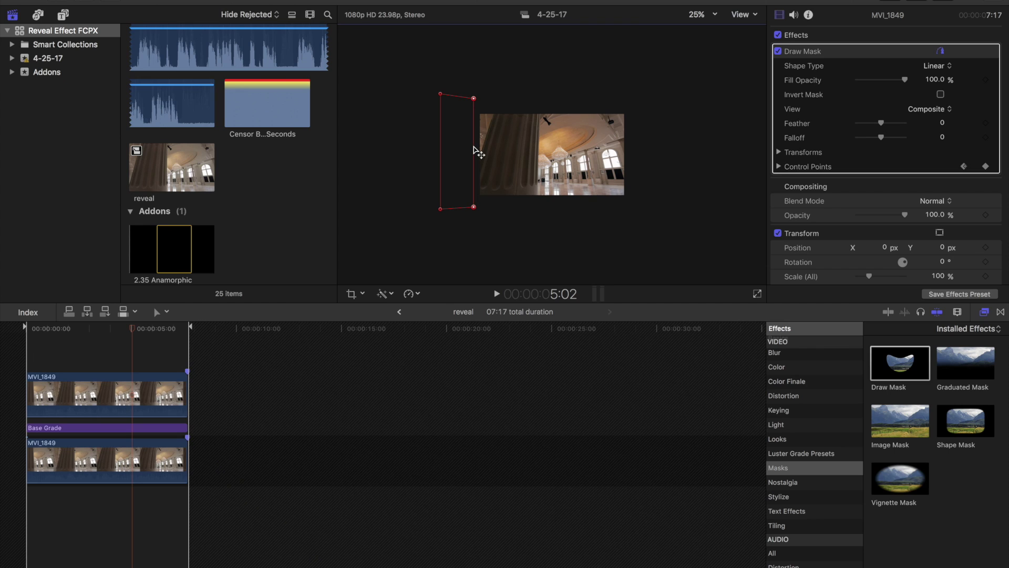
Fit the video in the viewer and play back the wipe from the start
left_click(28, 360)
key("shift+z")
key("space")
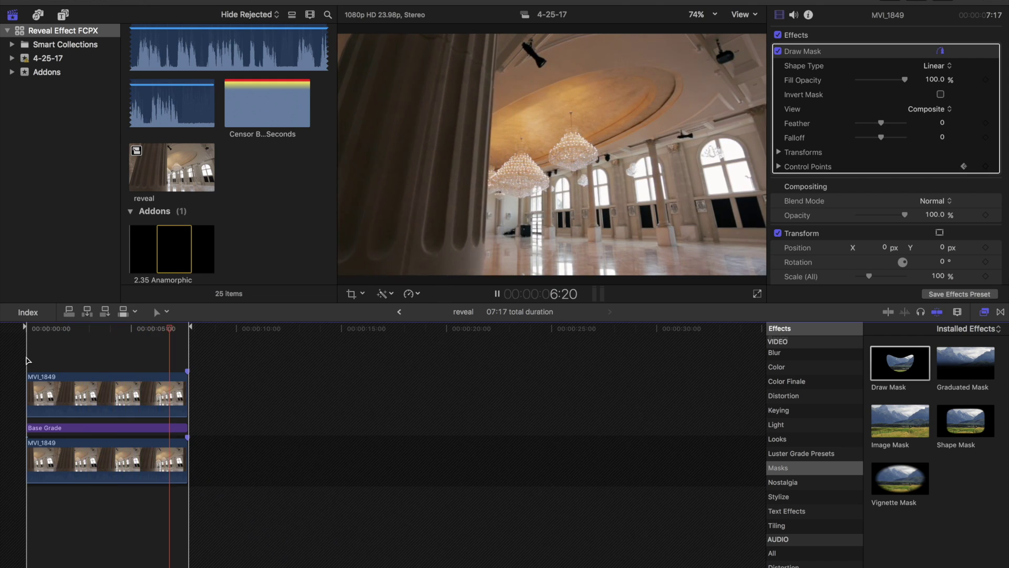
Set the viewer zoom to 25% to see the whole mask outline at 7:16
mouse_move(991, 166)
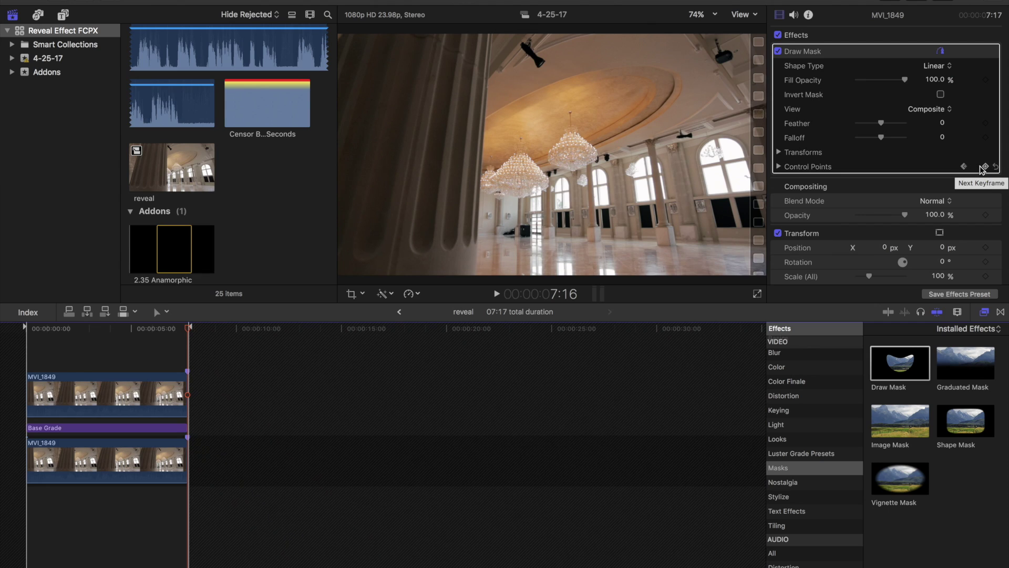
mouse_move(729, 212)
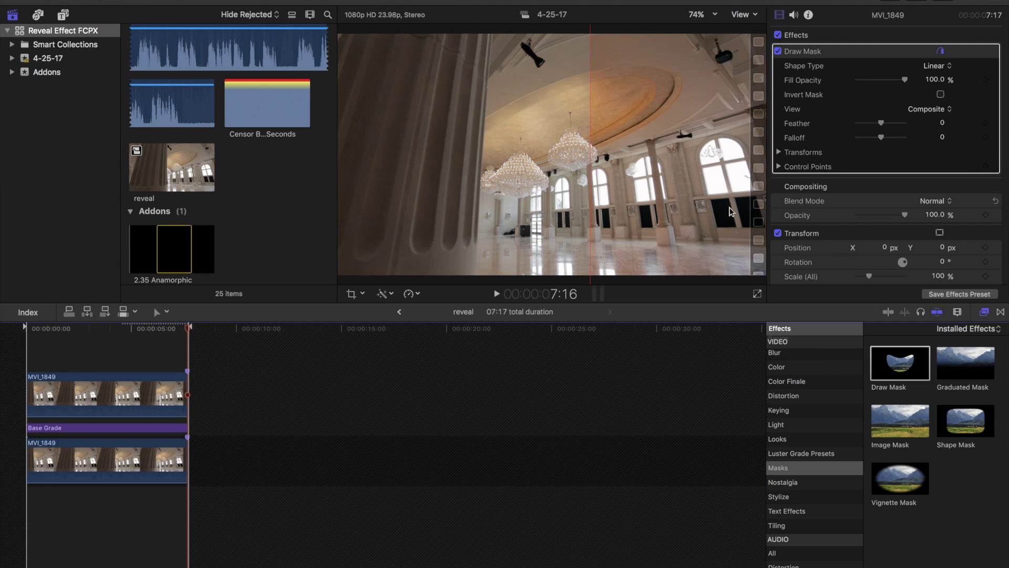
left_click(714, 15)
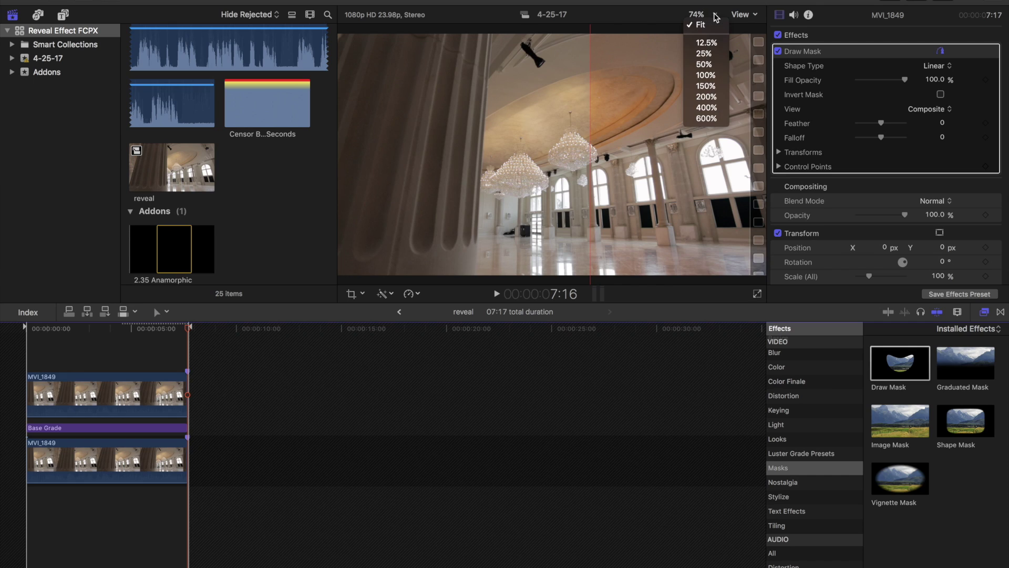
left_click(707, 53)
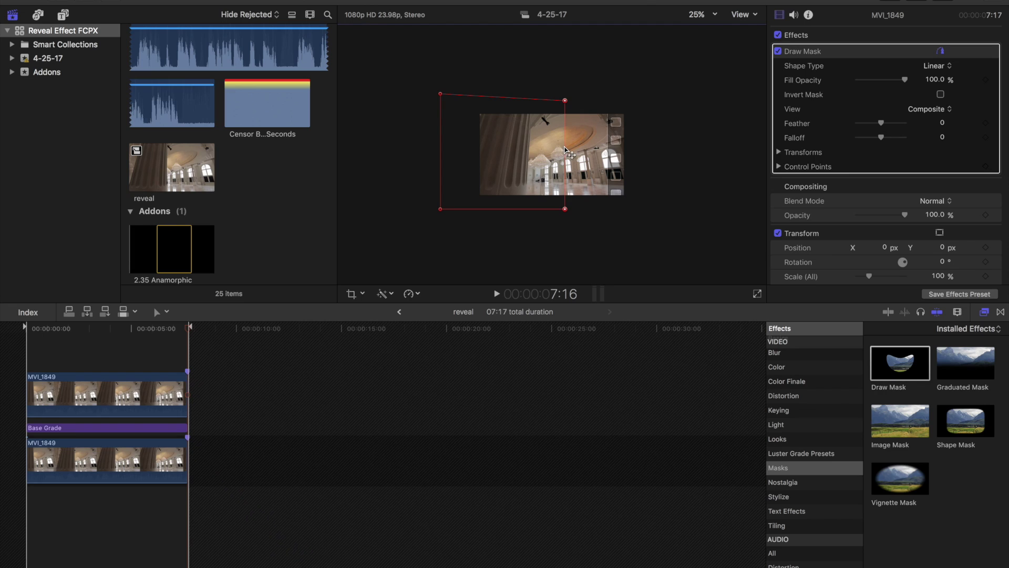
Extend the mask full-width, keyframe it at the start, then move its right edge mid-frame at 2:12
mouse_move(565, 150)
left_mouse_down()
mouse_move(620, 149)
mouse_move(631, 165)
left_mouse_up()
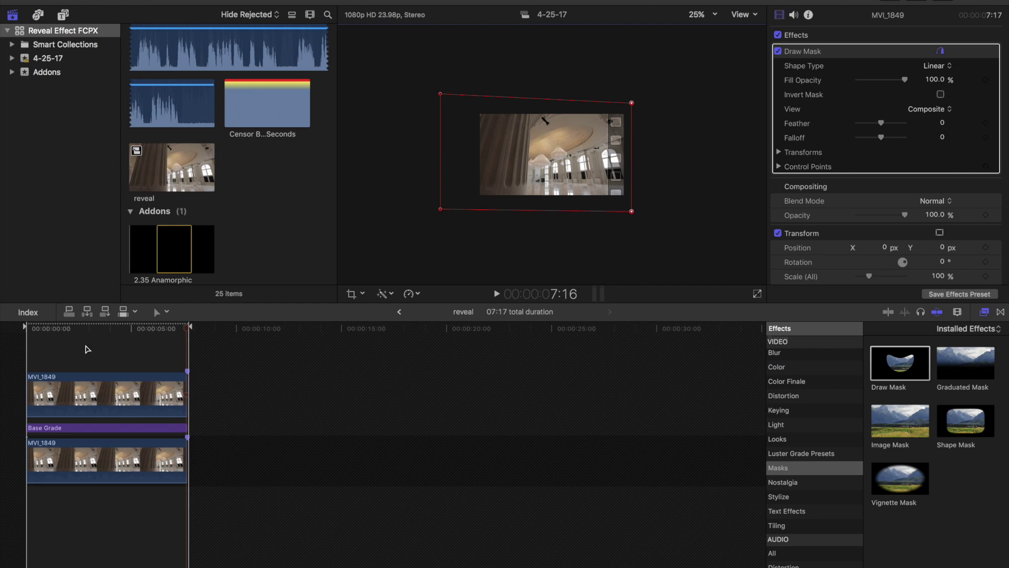
left_click(27, 351)
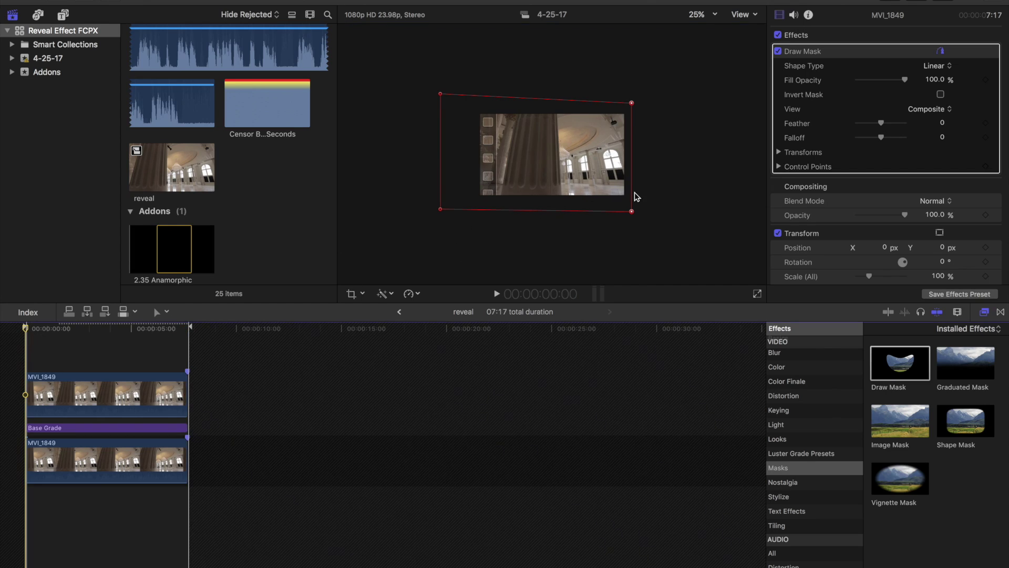
left_click(985, 166)
left_click(23, 346)
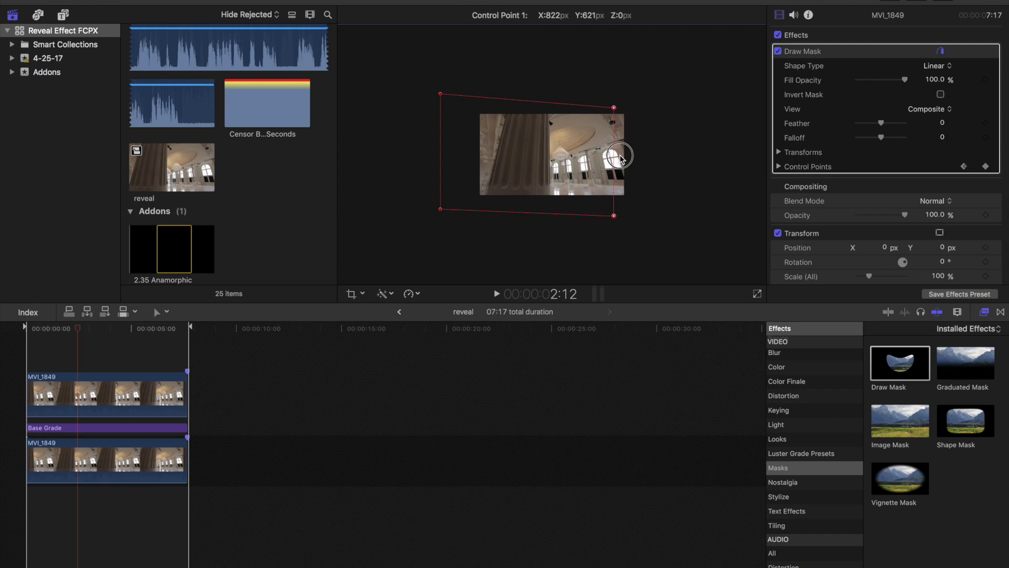
left_click_drag(633, 151, 534, 151)
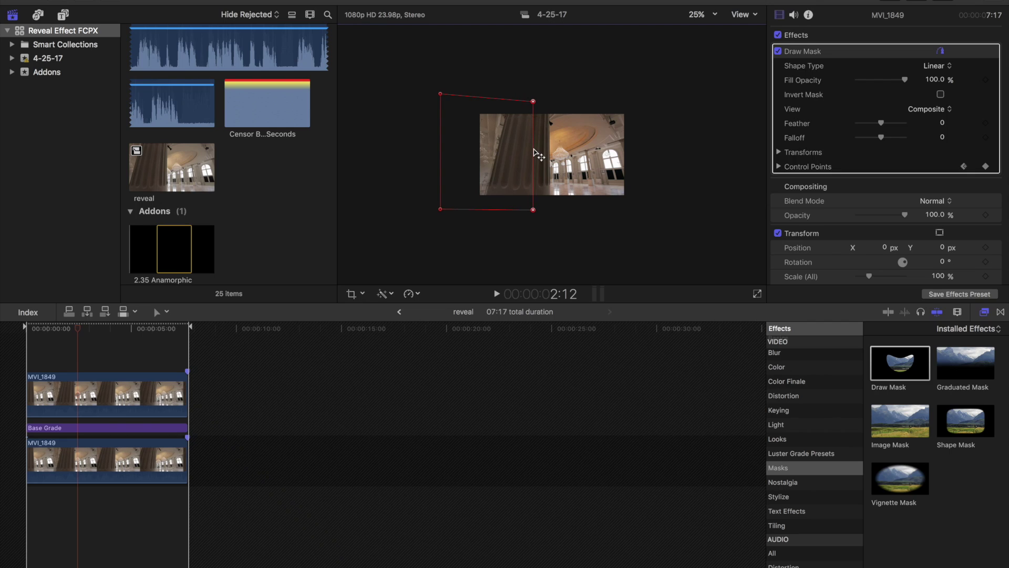
Keyframe the mask's right edge further right at 3:21, then off the frame's left side at 5:06
left_click_drag(78, 332, 107, 332)
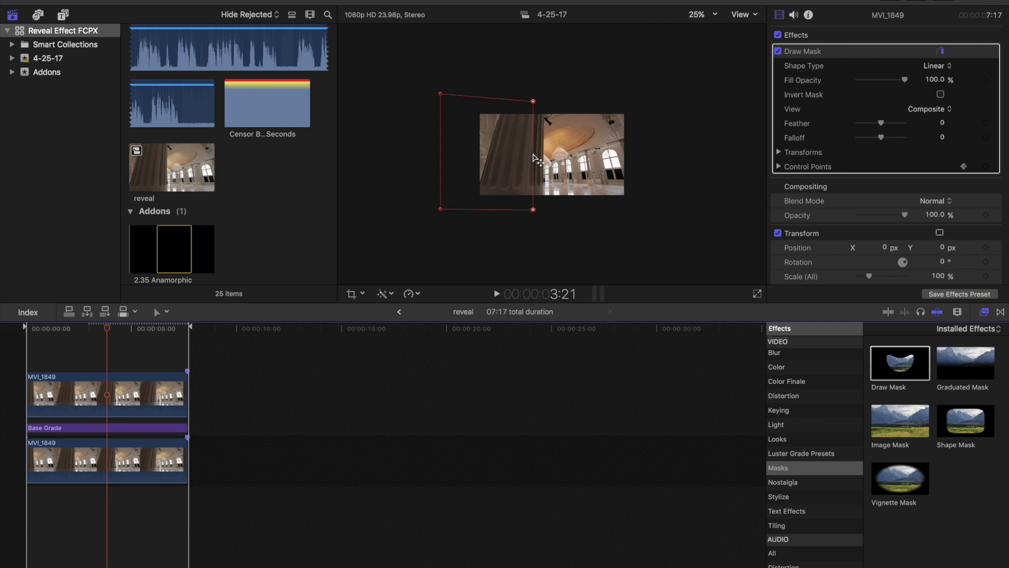
left_click_drag(535, 157, 585, 158)
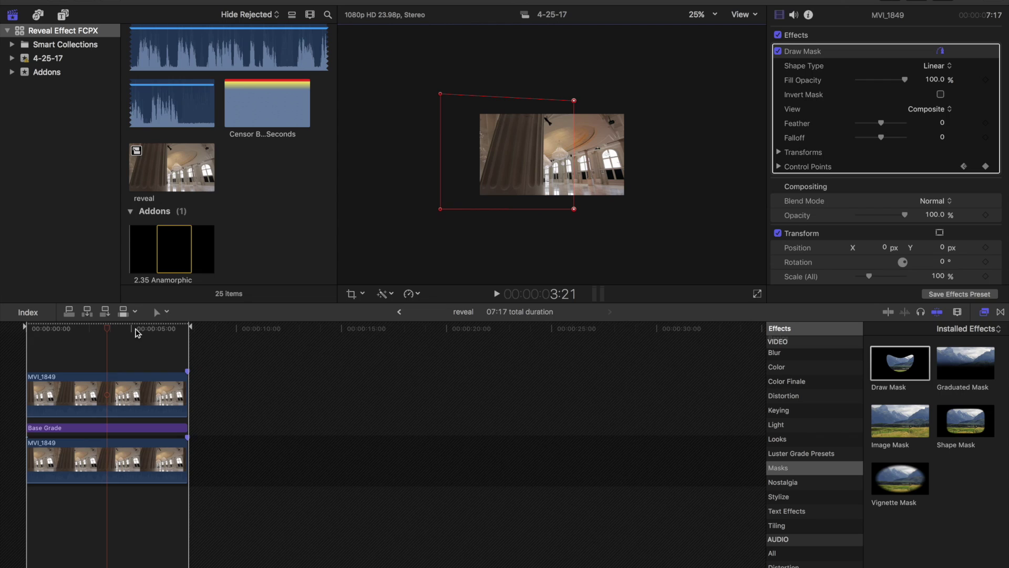
left_click_drag(107, 331, 137, 334)
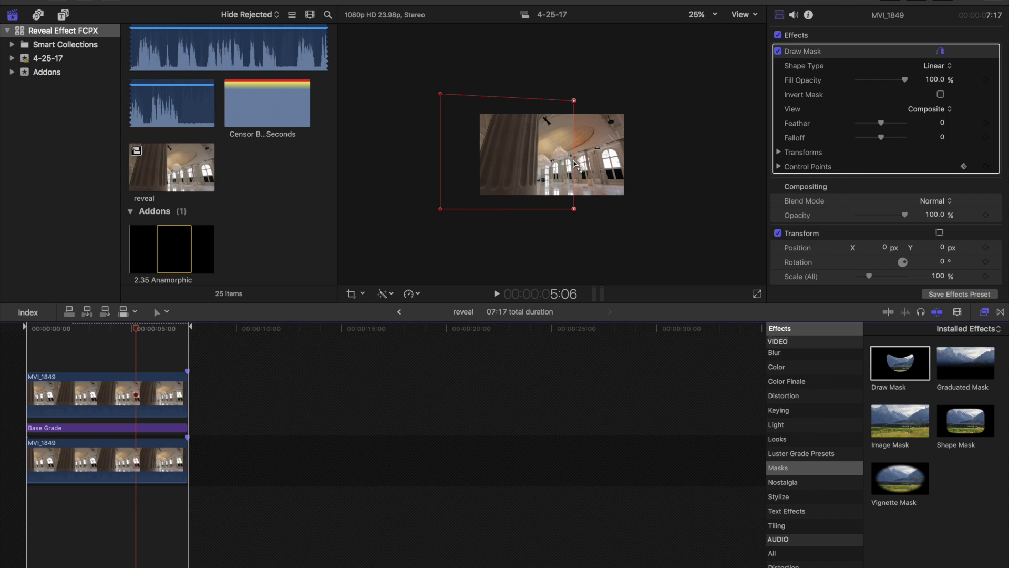
left_click_drag(578, 165, 473, 164)
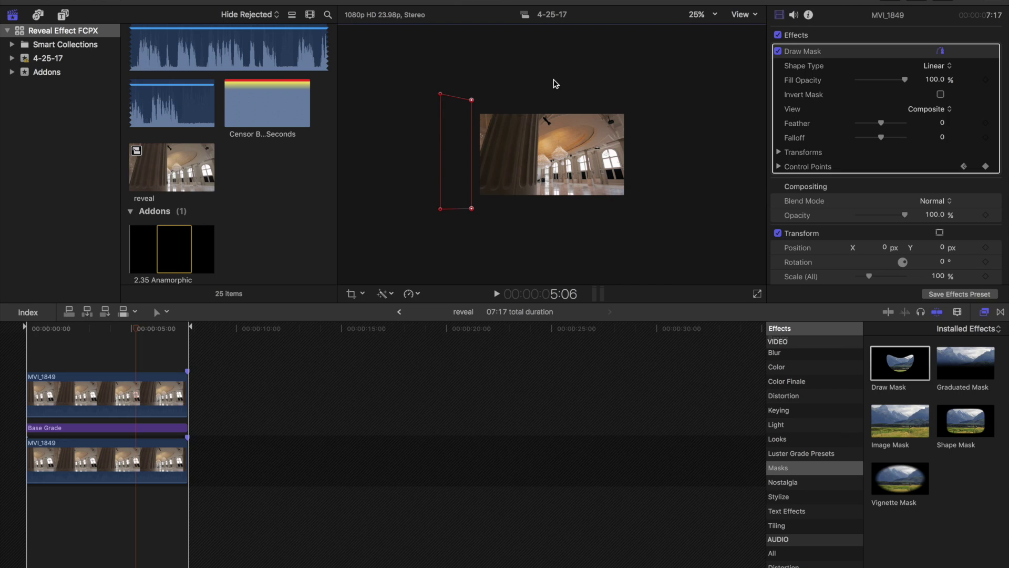
Return to the first frame, set the viewer zoom to Fit, and play the wipe
left_click(25, 338)
left_click(715, 19)
left_click(705, 25)
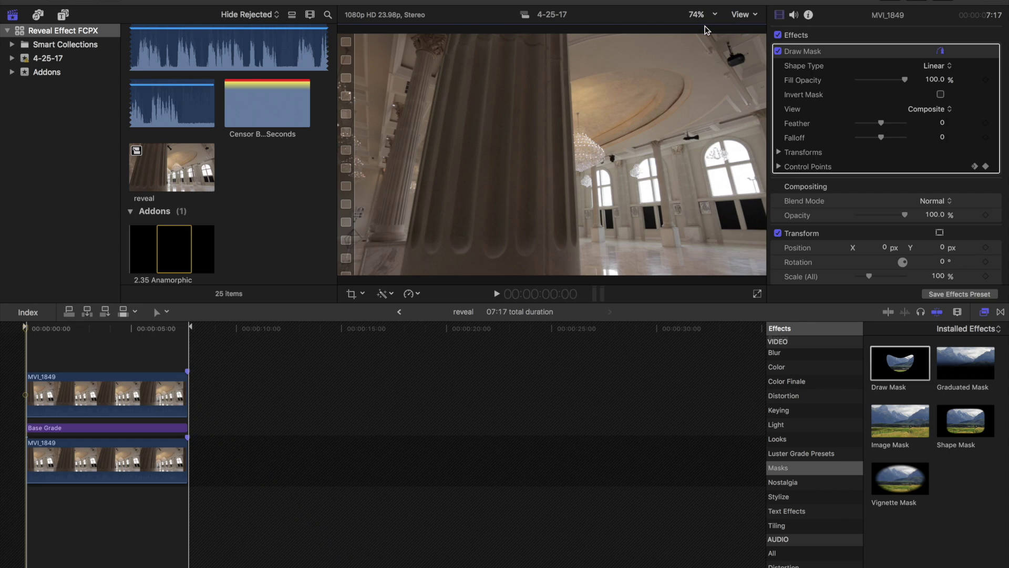
left_click(496, 293)
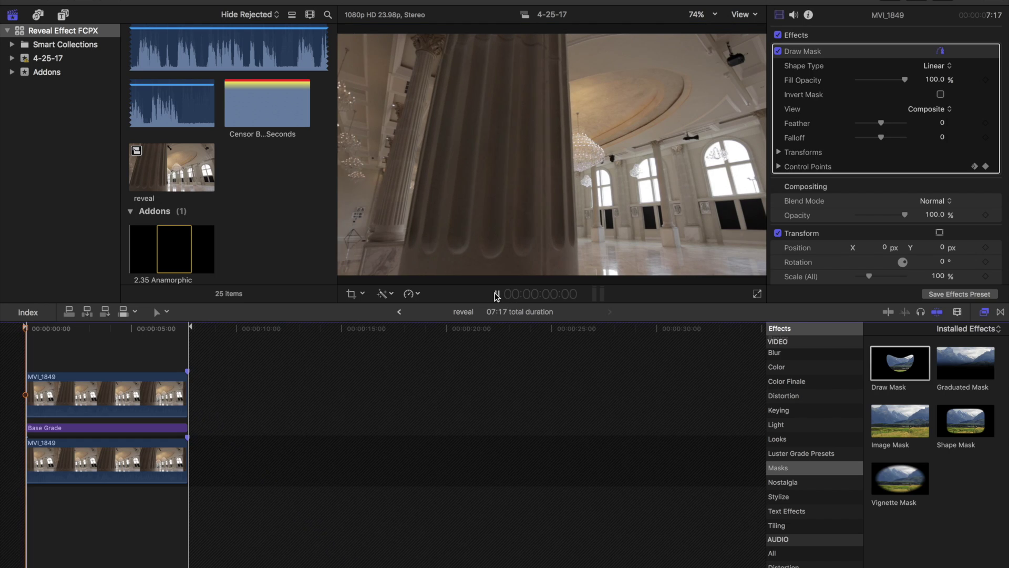